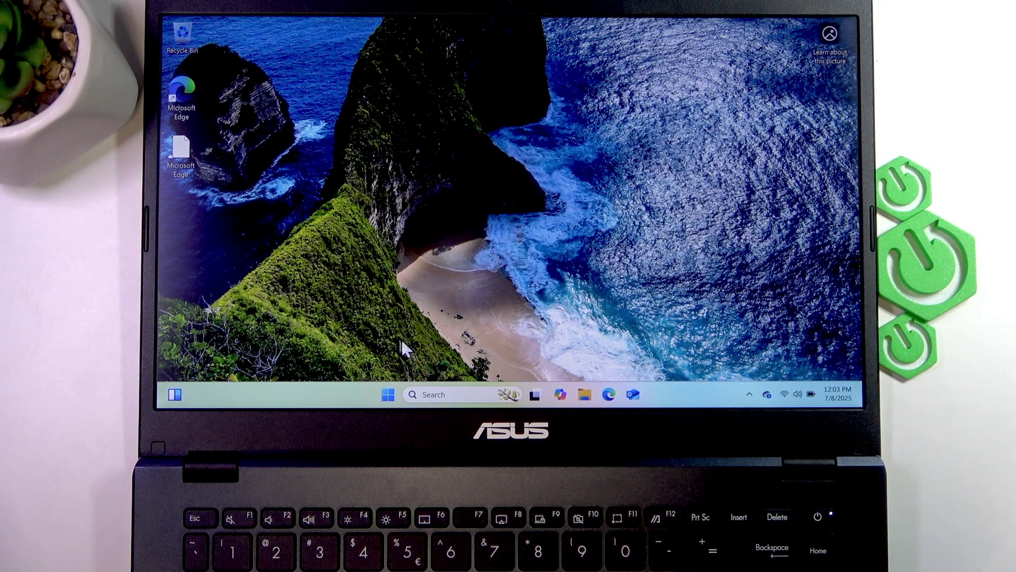
pyautogui.click(389, 393)
pyautogui.click(648, 356)
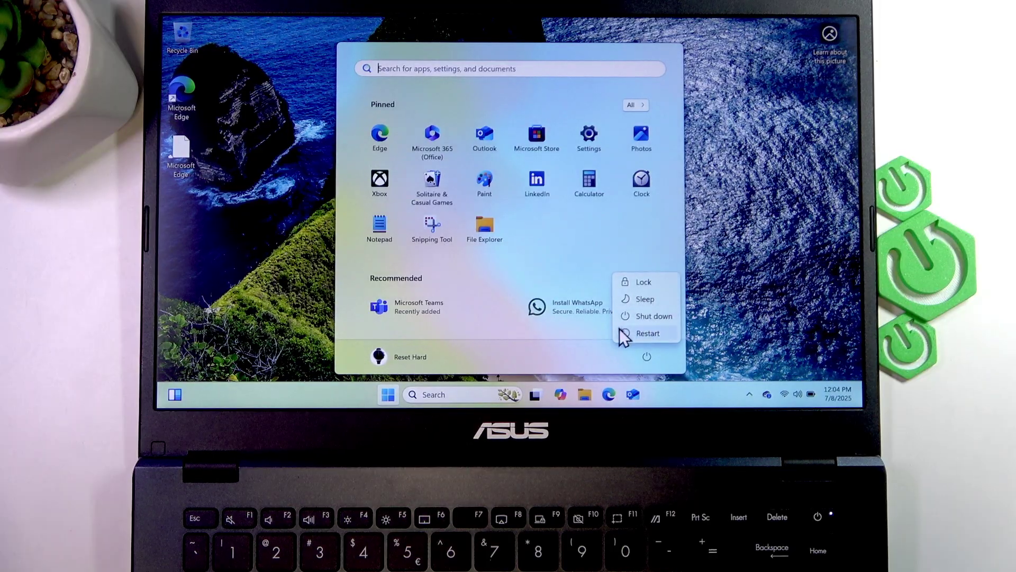
pyautogui.click(731, 217)
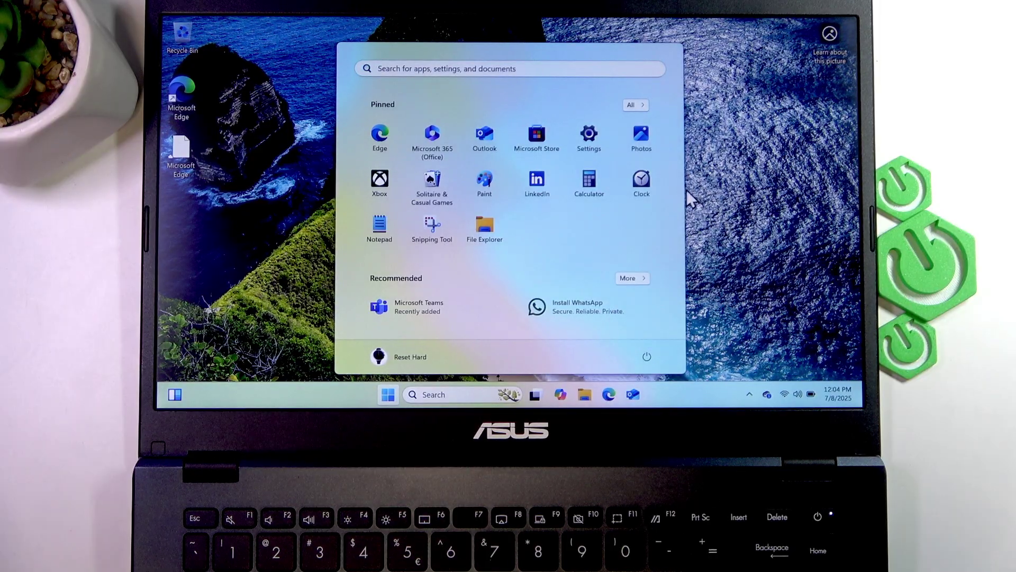
pyautogui.click(686, 190)
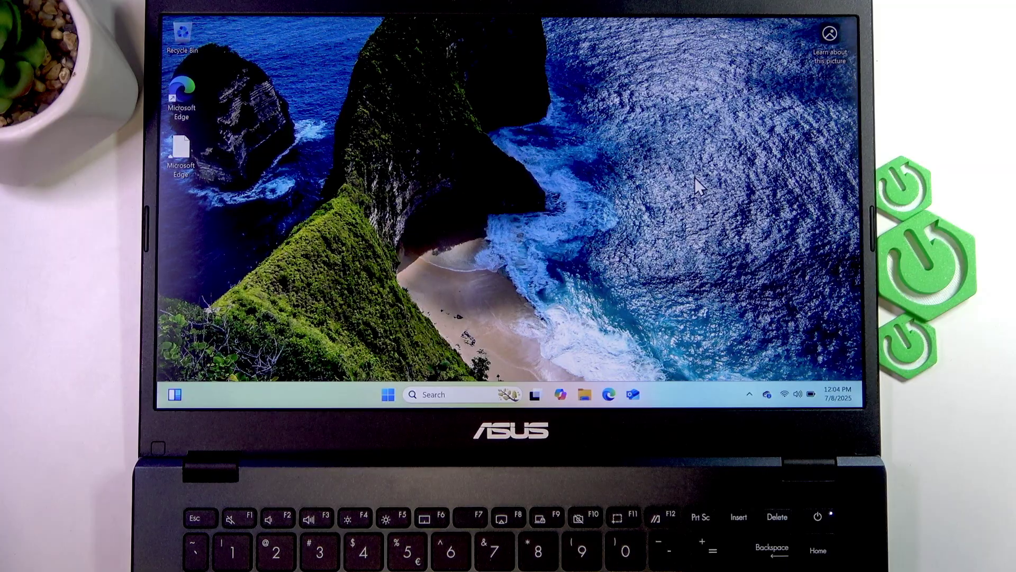
pyautogui.click(388, 391)
pyautogui.click(751, 238)
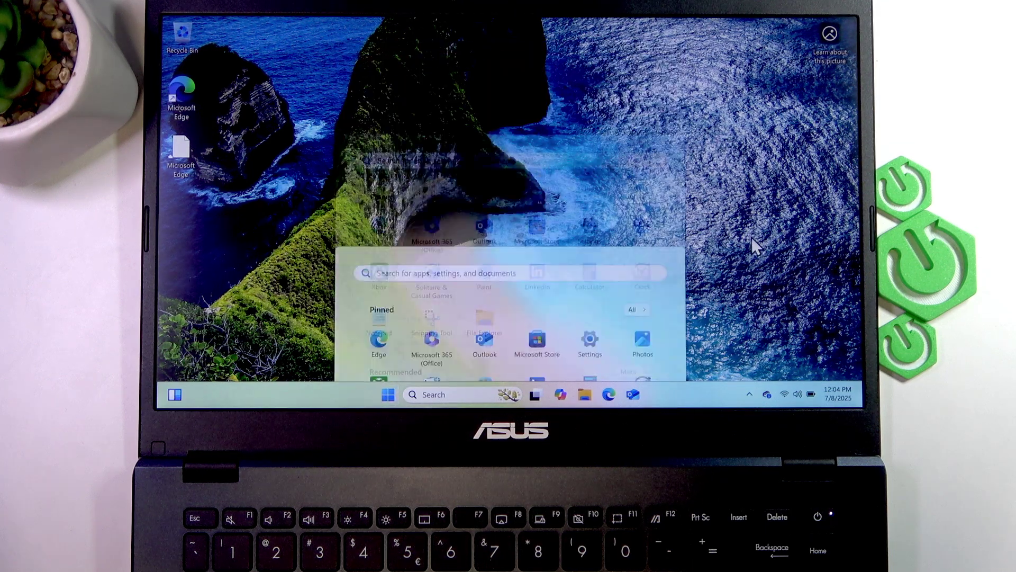